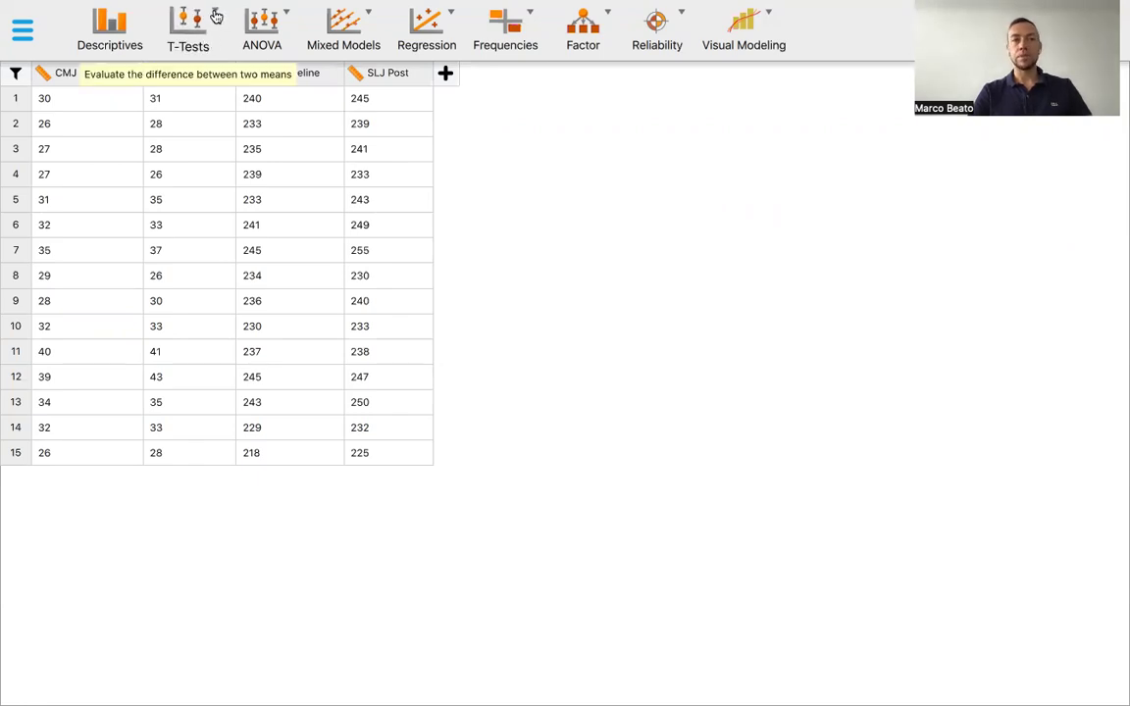
- Open the T-Tests menu to list the classical and Bayesian t-tests for the jump data
left_click(216, 17)
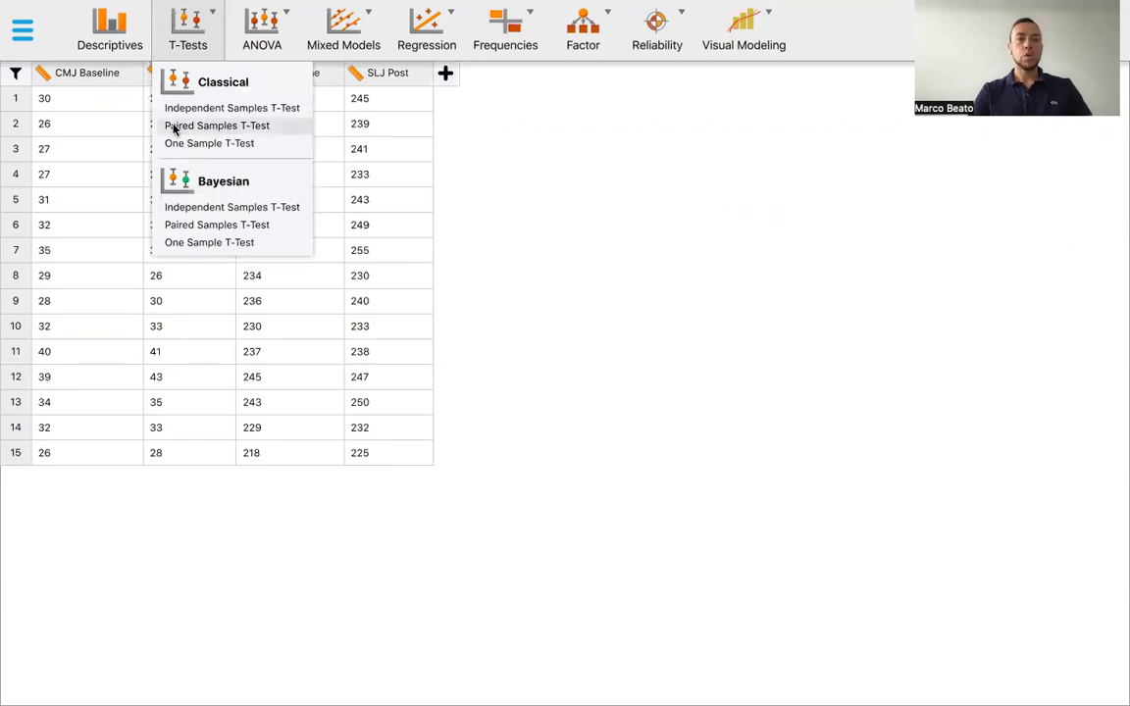
- Run a classical paired samples t-test pairing SLJ Baseline with SLJ Post (t = −3.495, p = 0.004)
left_click(230, 131)
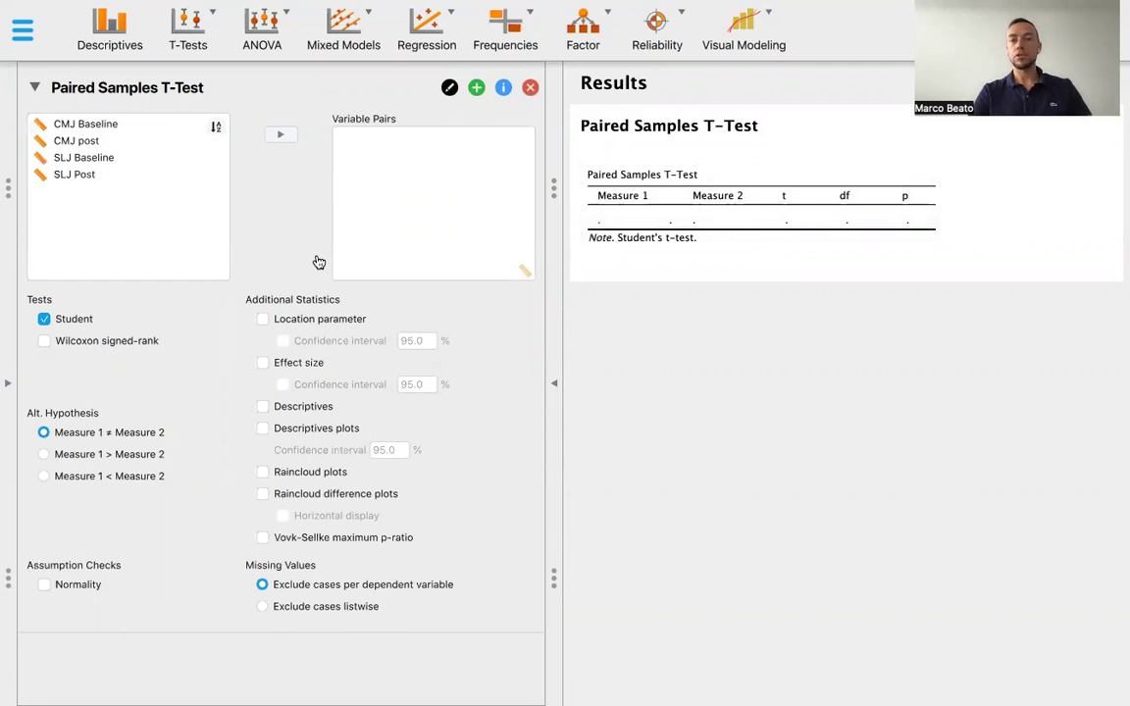
left_click(140, 160)
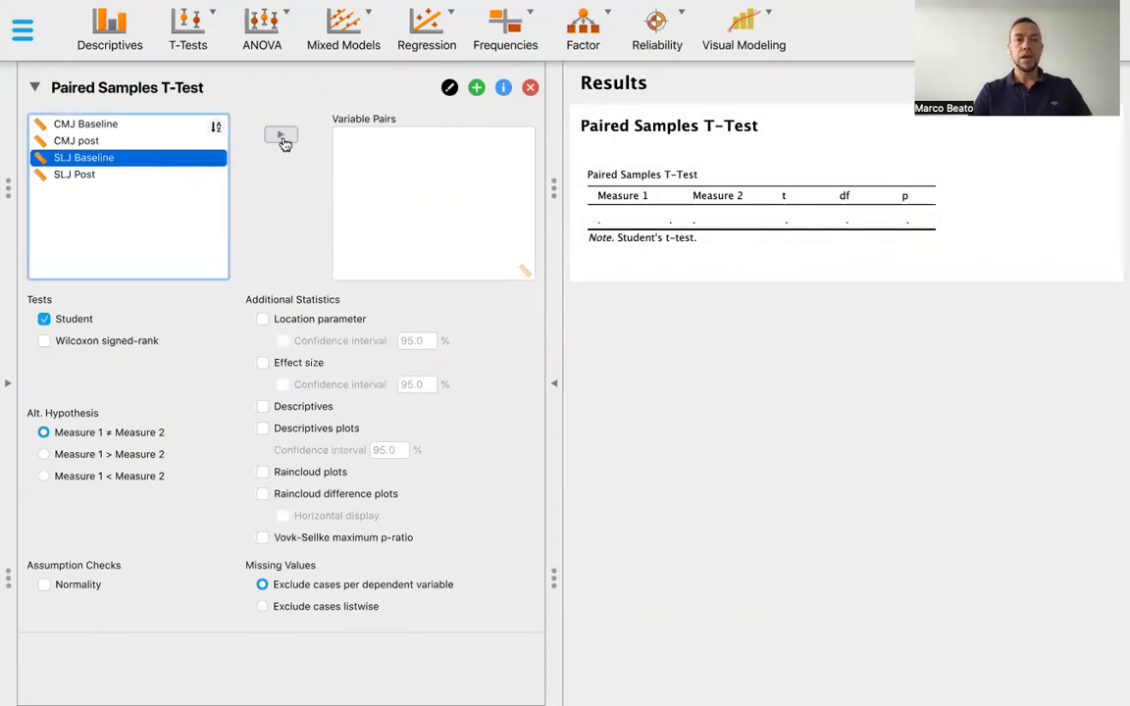
left_click(282, 139)
left_click(134, 176)
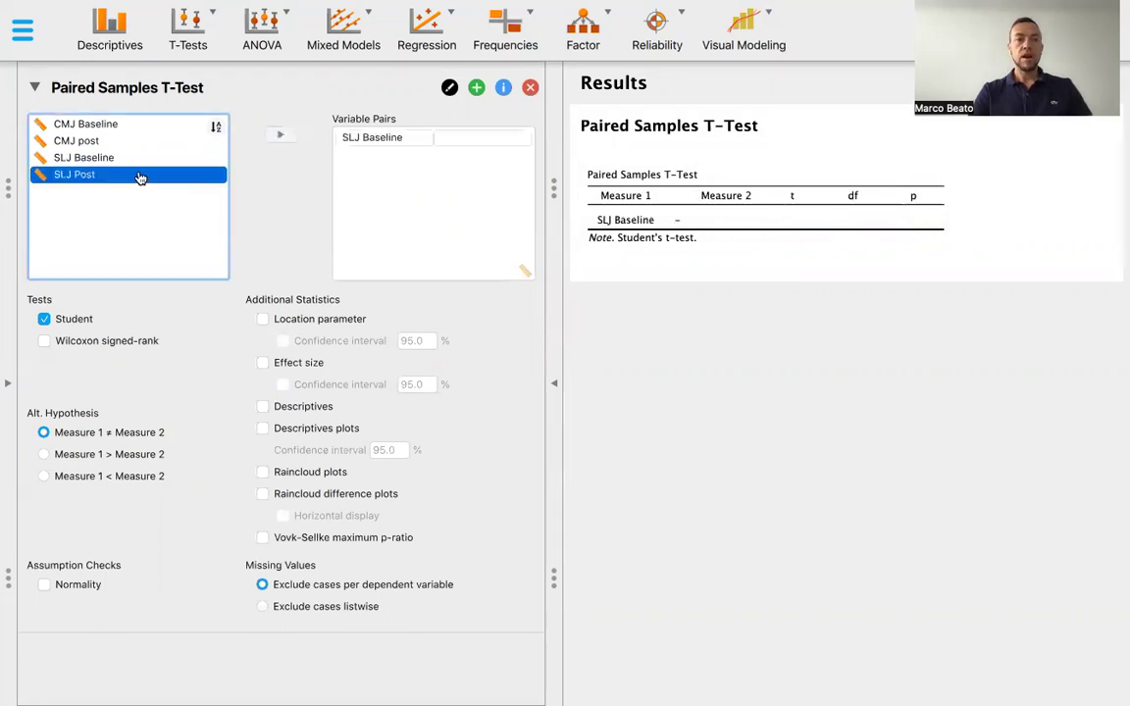
left_click(282, 136)
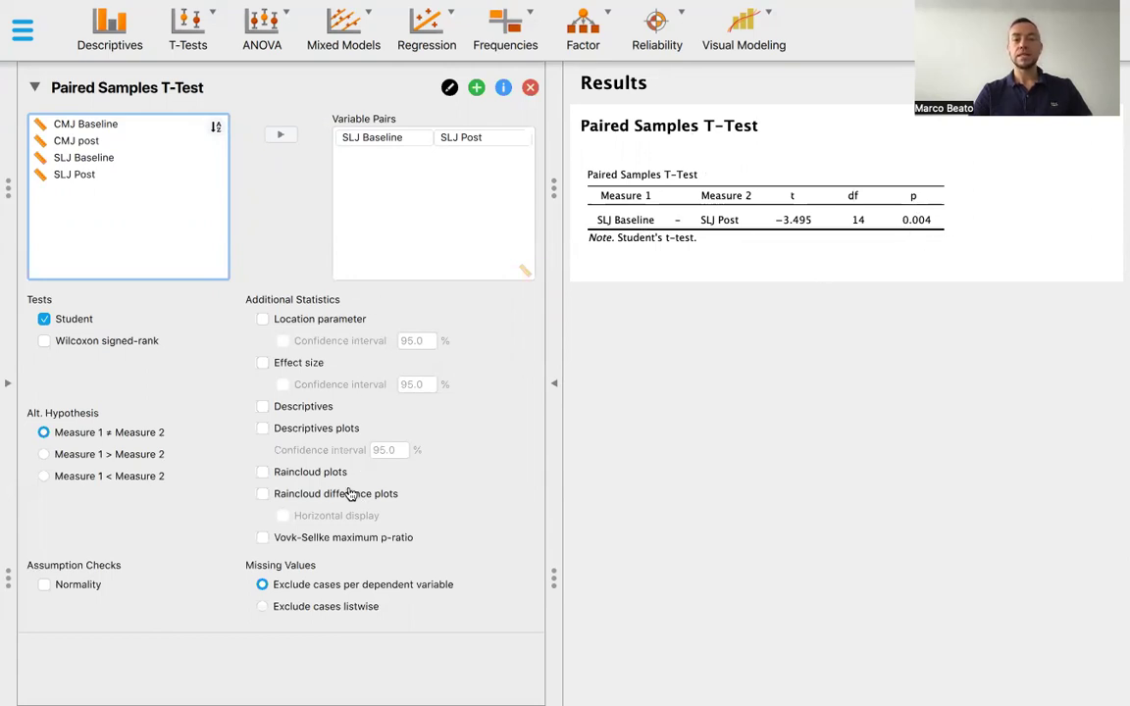
- Add descriptives and the mean difference with its 95% confidence interval to the SLJ t-test
left_click(263, 407)
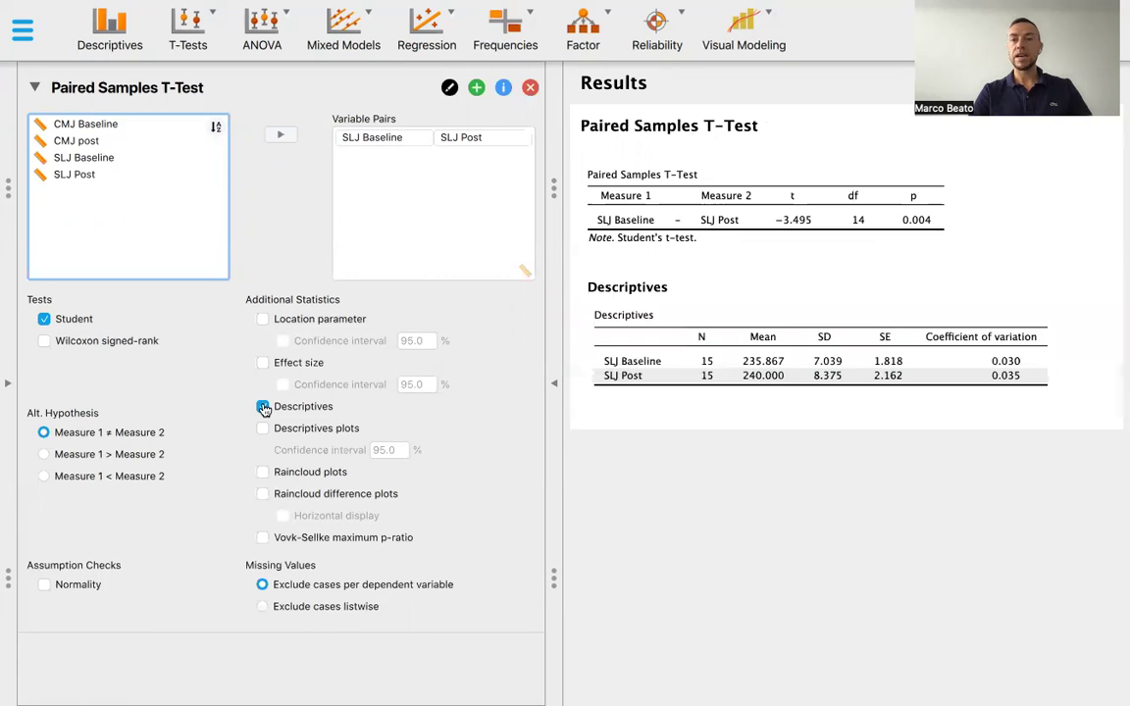
left_click(263, 320)
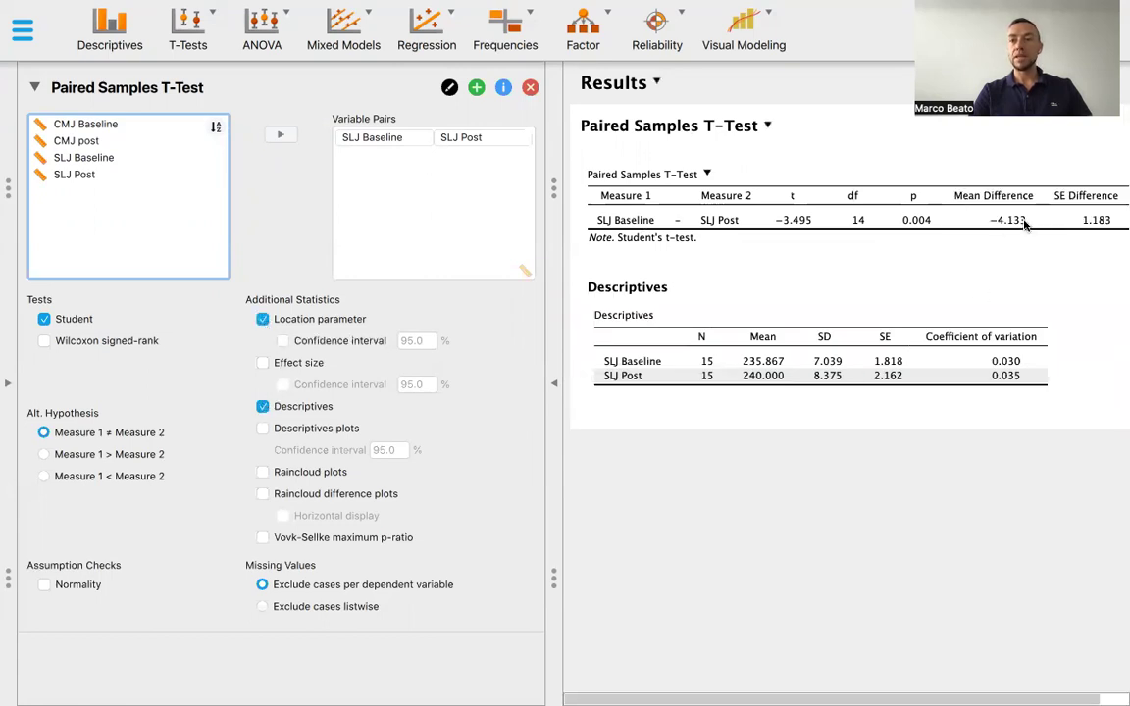
left_click(282, 340)
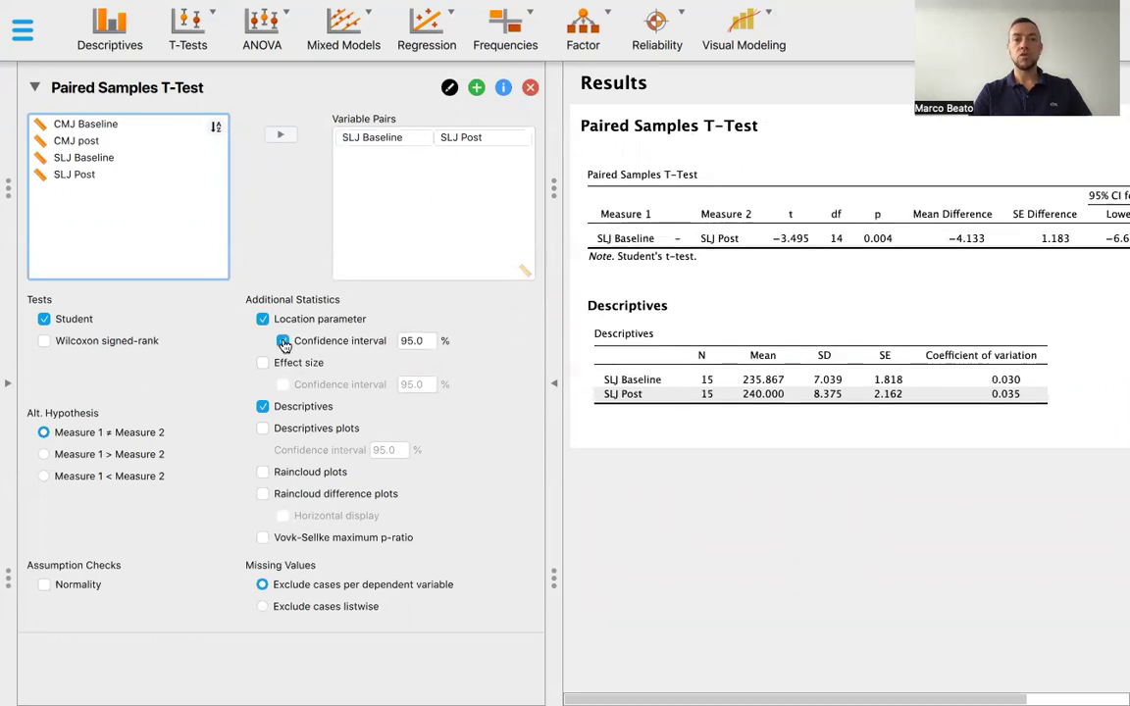
scroll(898, 331, "right", 5)
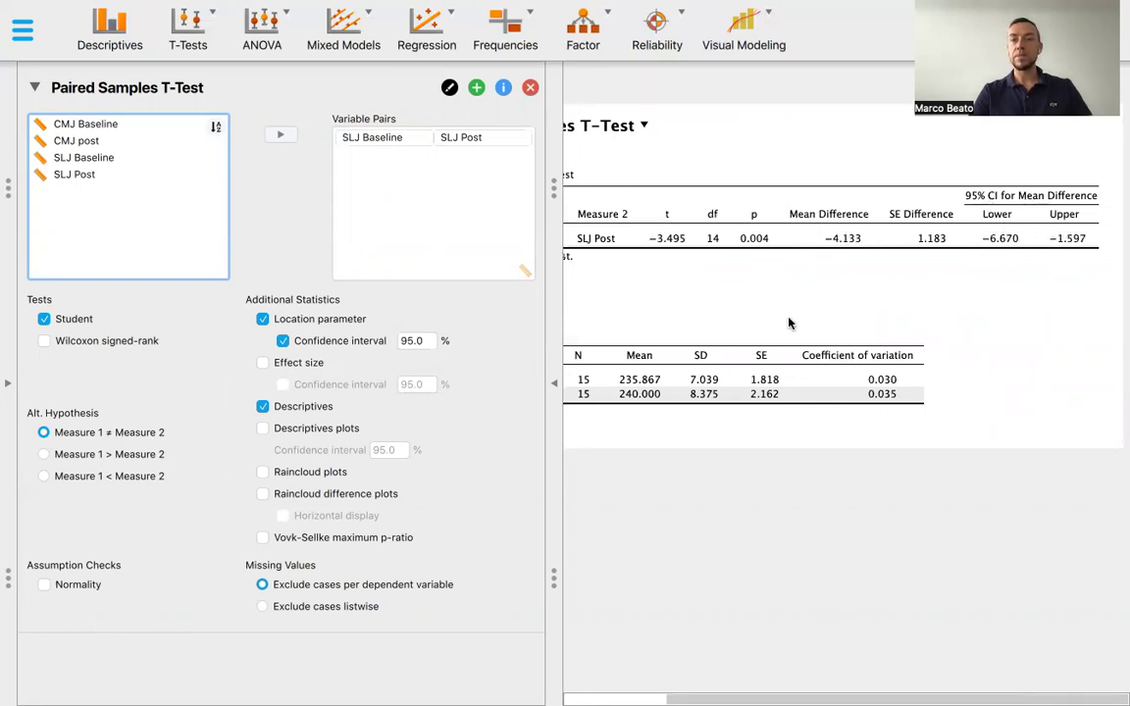
scroll(789, 323, "left", 3)
scroll(790, 323, "left", 2)
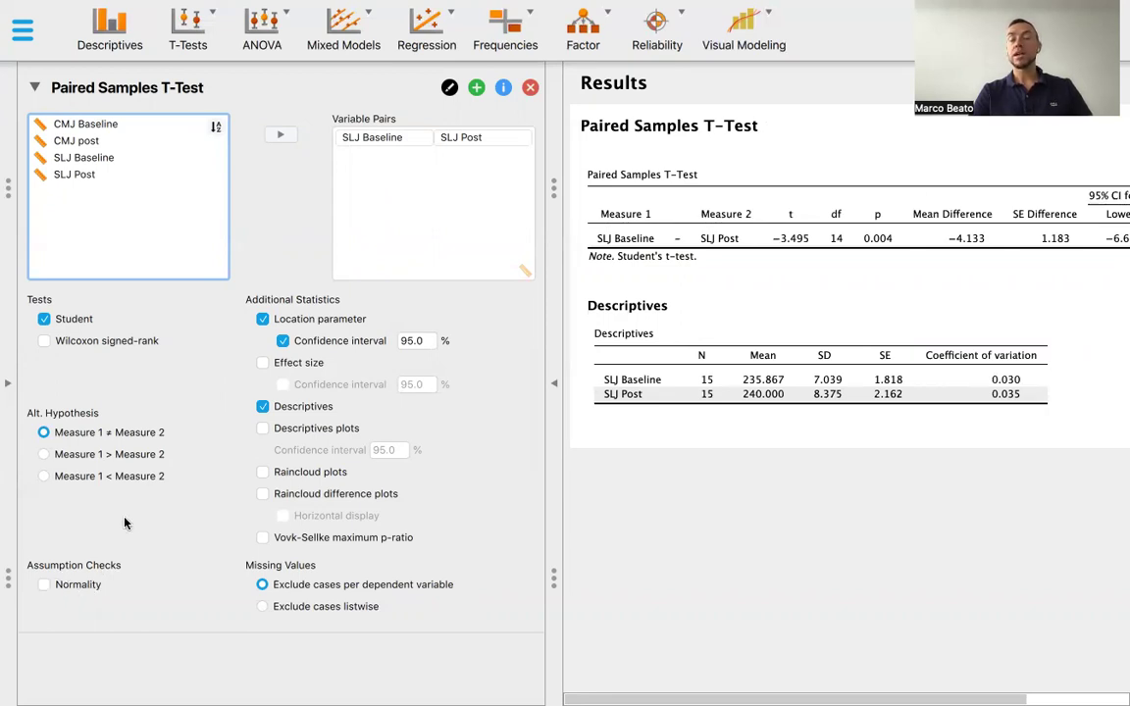
- Add a Shapiro-Wilk normality check on the SLJ differences (W = 0.921, p = 0.200)
left_click(44, 586)
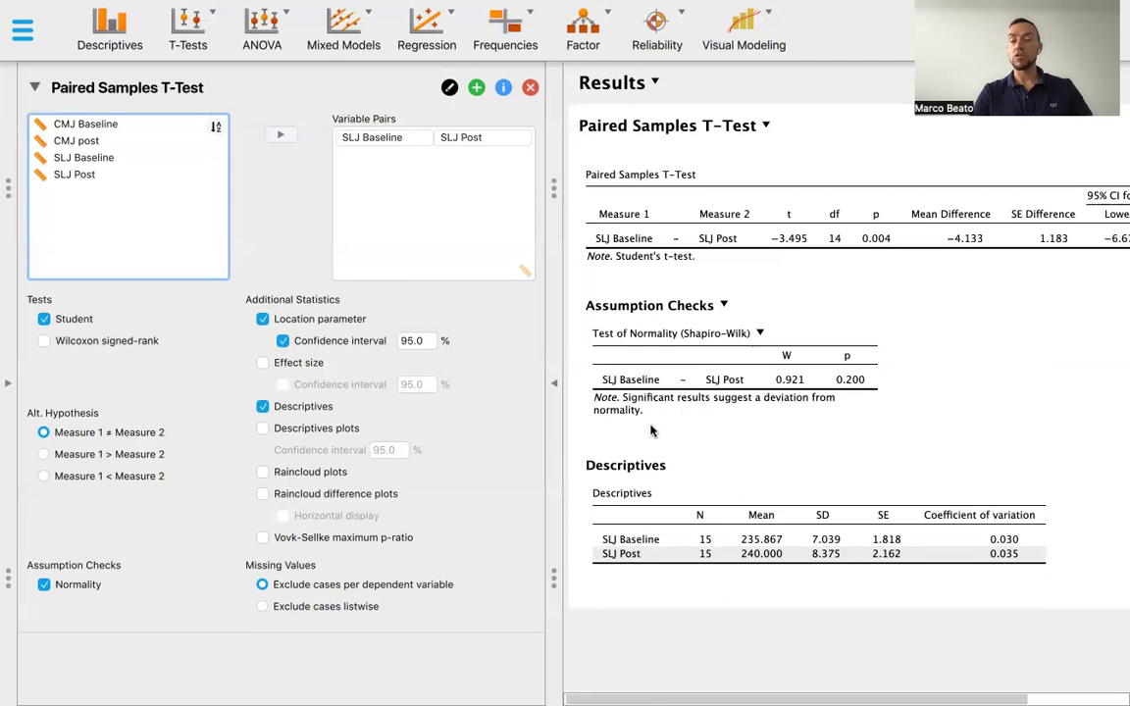
scroll(903, 319, "right", 3)
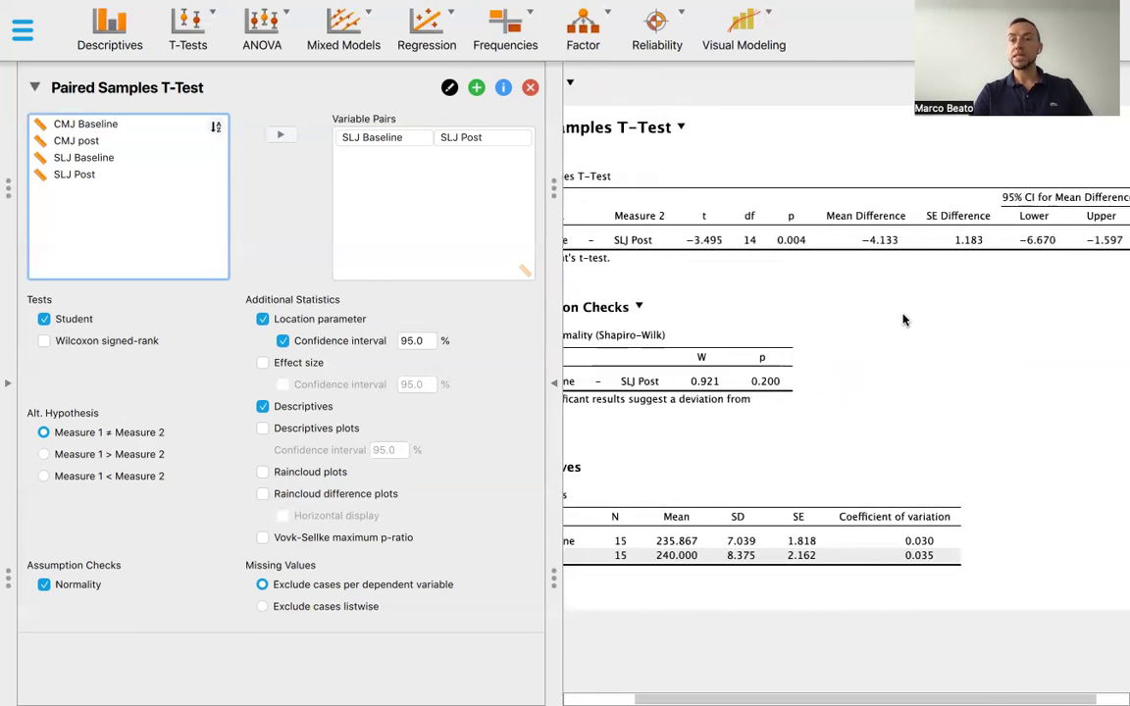
scroll(903, 318, "left", 2)
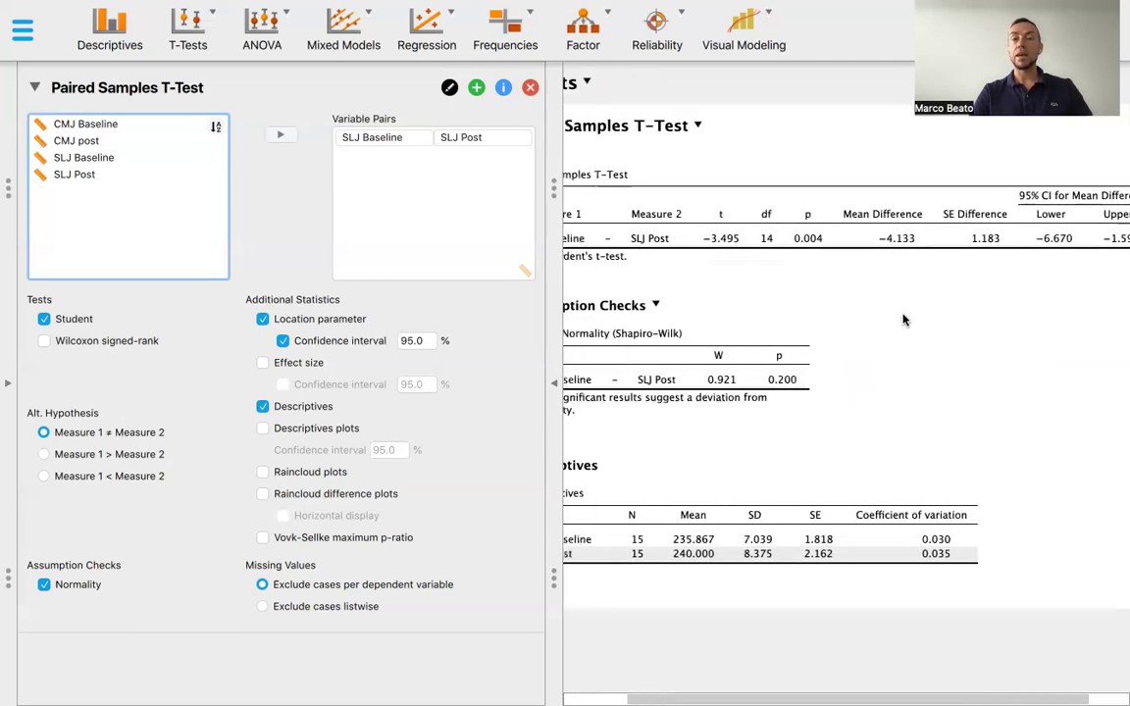
scroll(903, 319, "left", 3)
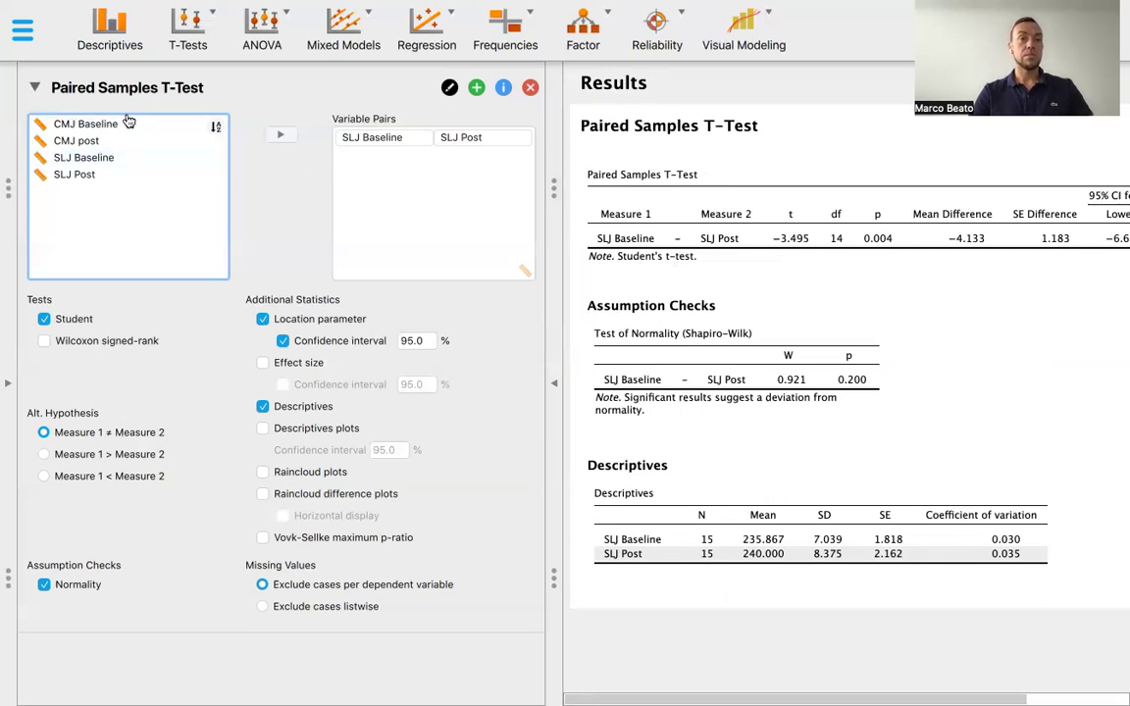
- Add a second paired samples t-test pairing CMJ Baseline with CMJ post (t = −2.869, p = 0.012)
left_click(216, 21)
left_click(197, 128)
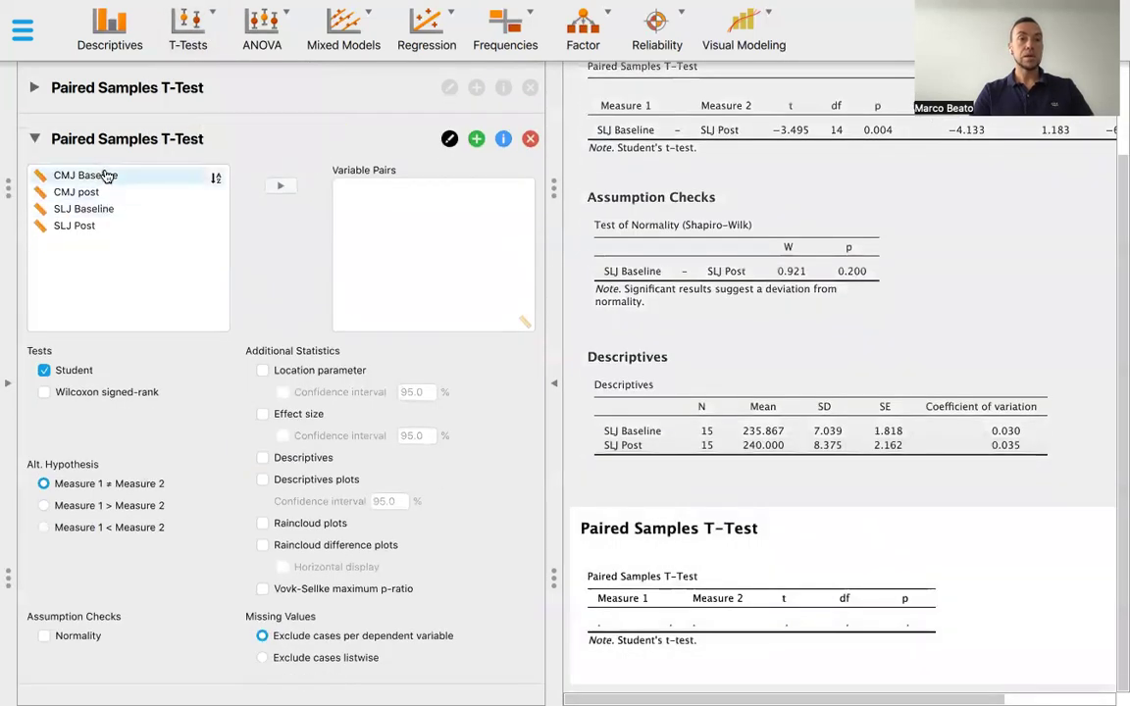
left_click(106, 175)
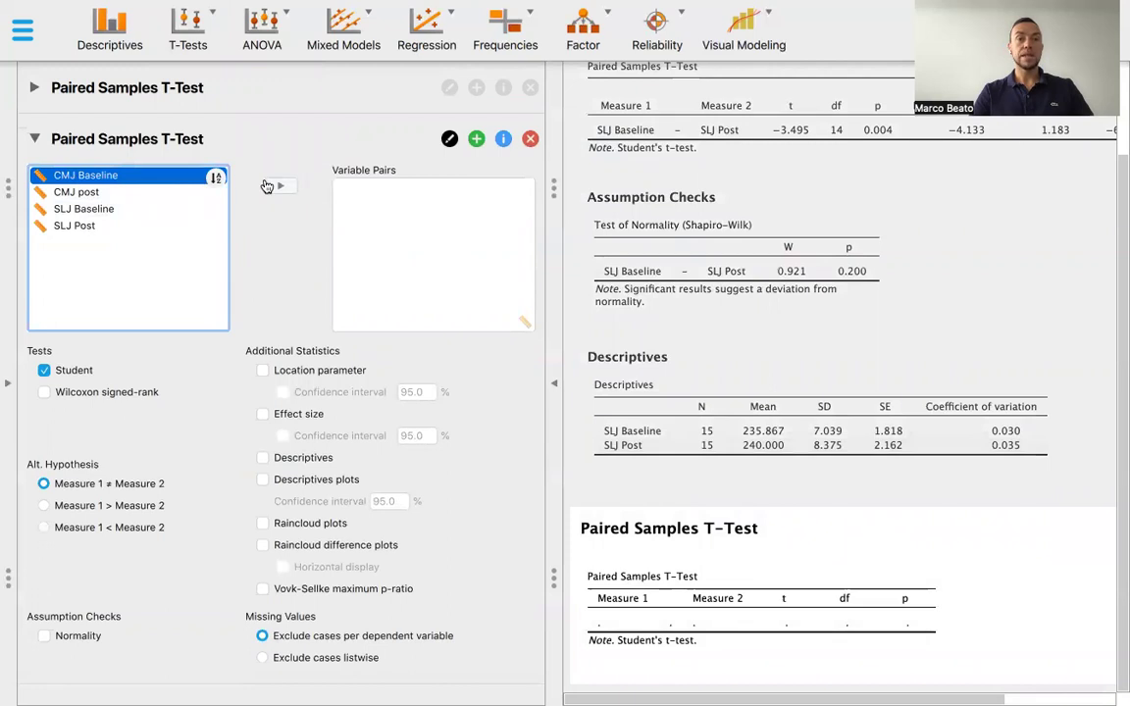
left_click(267, 186)
left_click(118, 191)
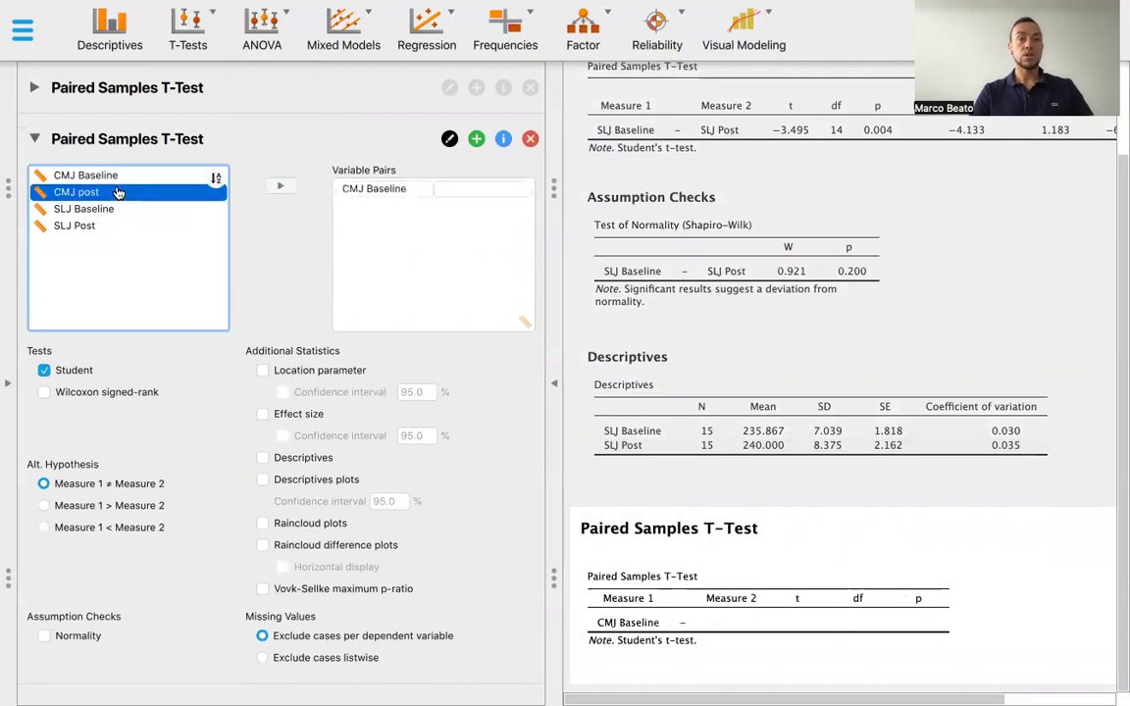
left_click(261, 187)
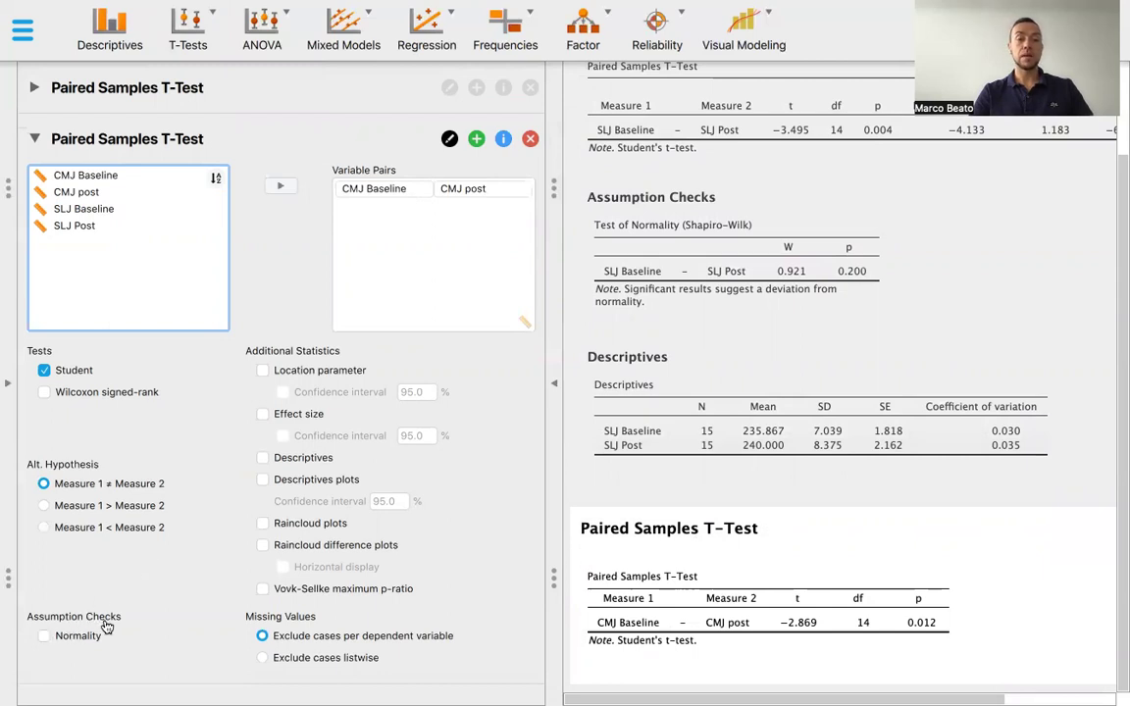
- Test CMJ differences for normality (p = 0.021) and switch to a Wilcoxon signed-rank test (p = 0.015)
left_click(43, 636)
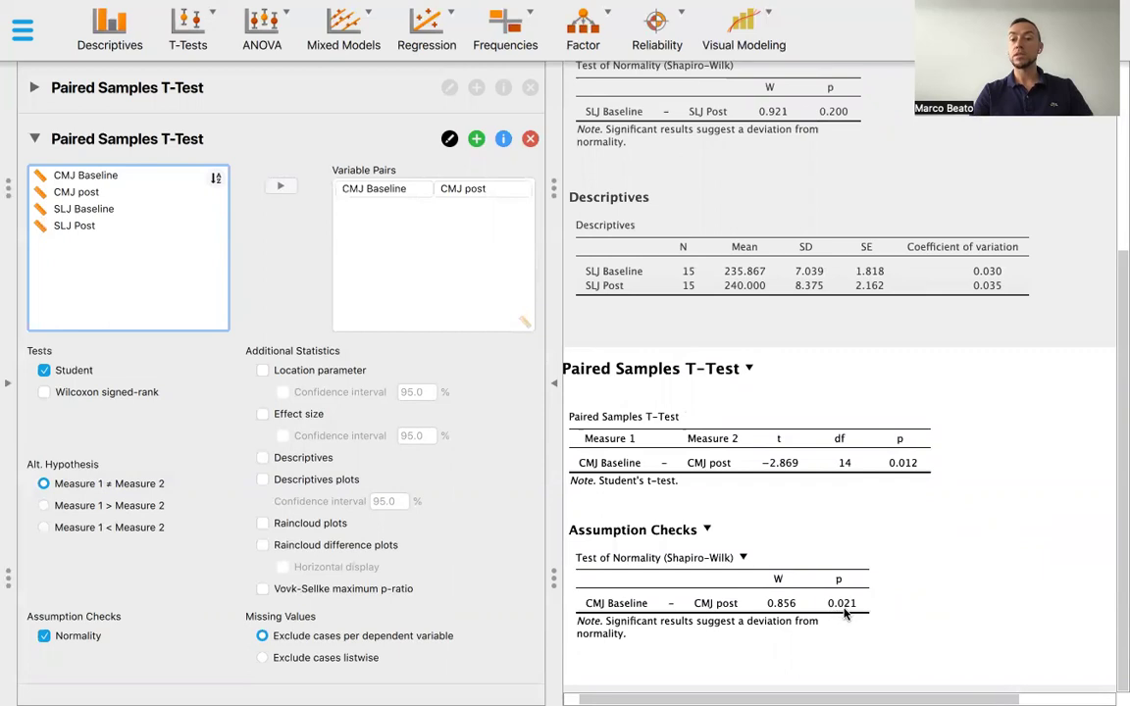
scroll(825, 546, "left", 2)
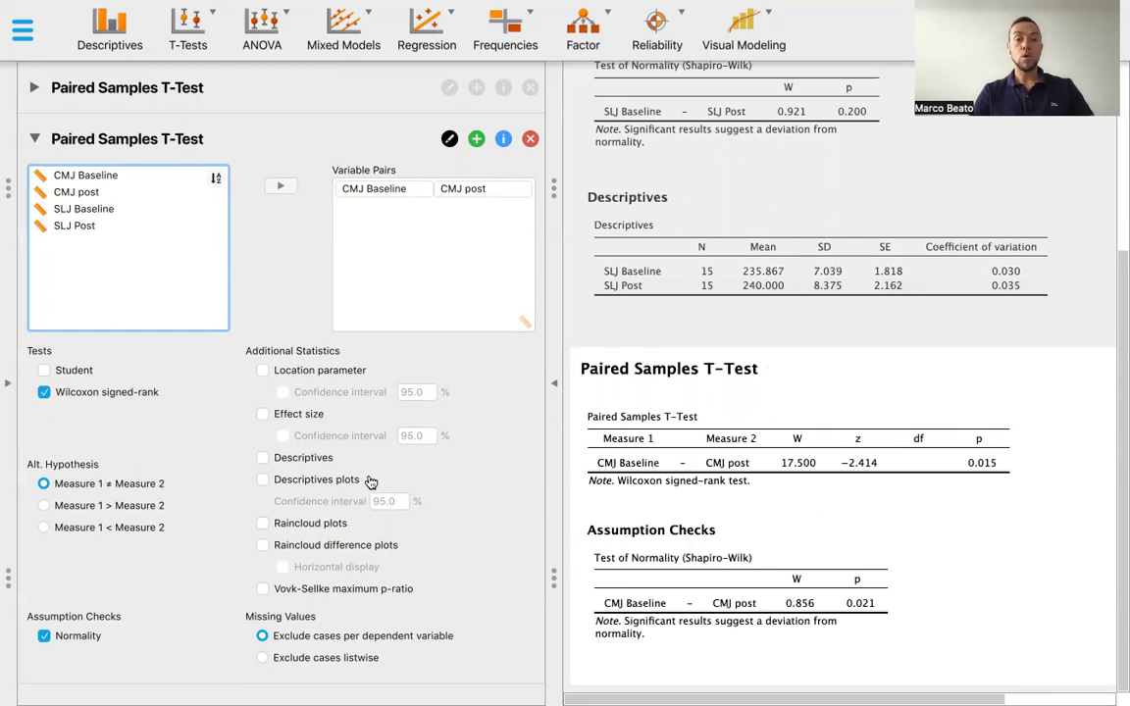
- Add descriptives and the Hodges-Lehmann estimate (−1.500, 95% CI −2.000 to −0.500) to the CMJ Wilcoxon test
left_click(262, 457)
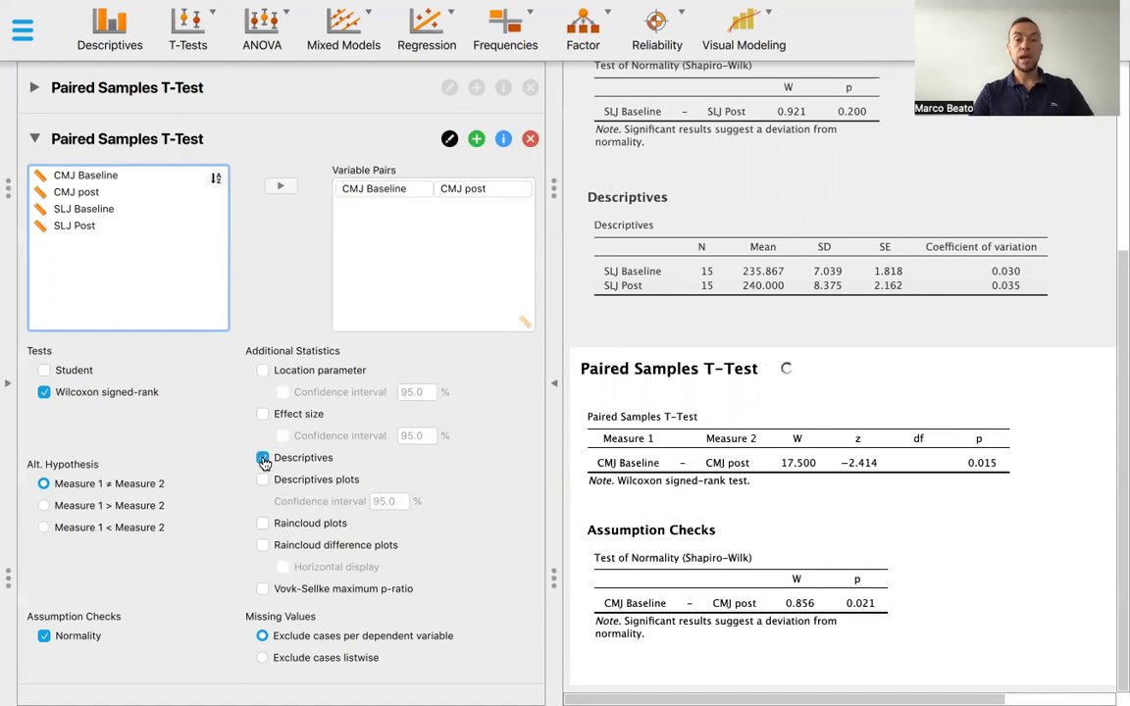
scroll(740, 537, "down", 3)
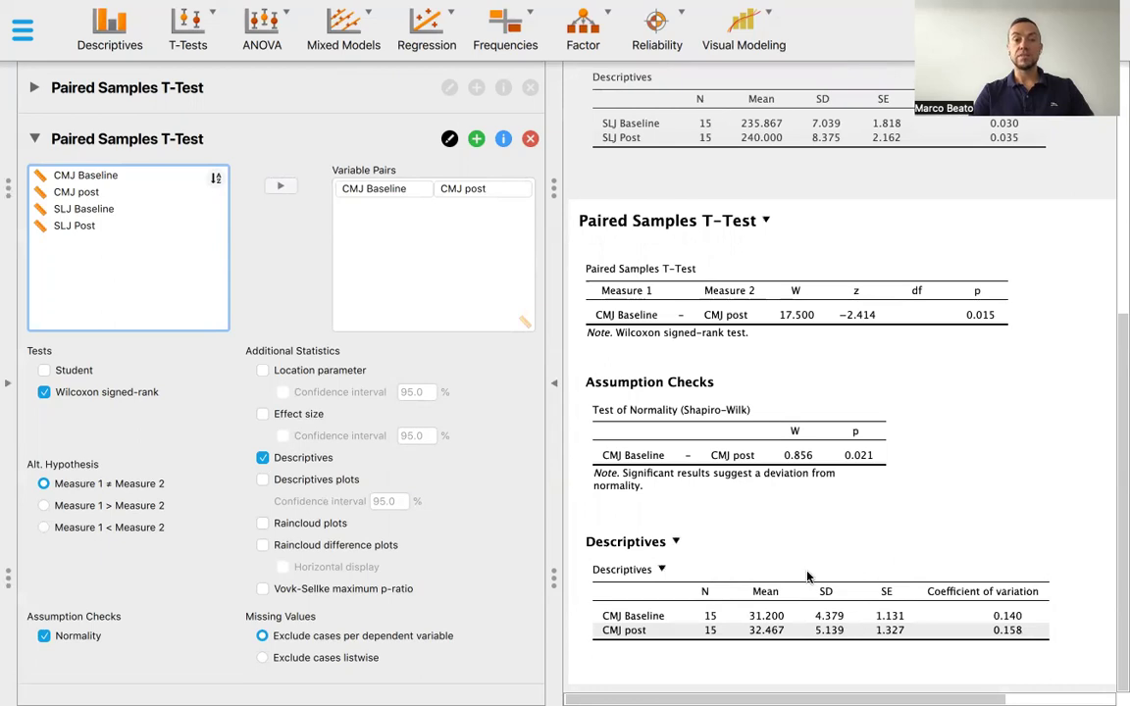
left_click(262, 371)
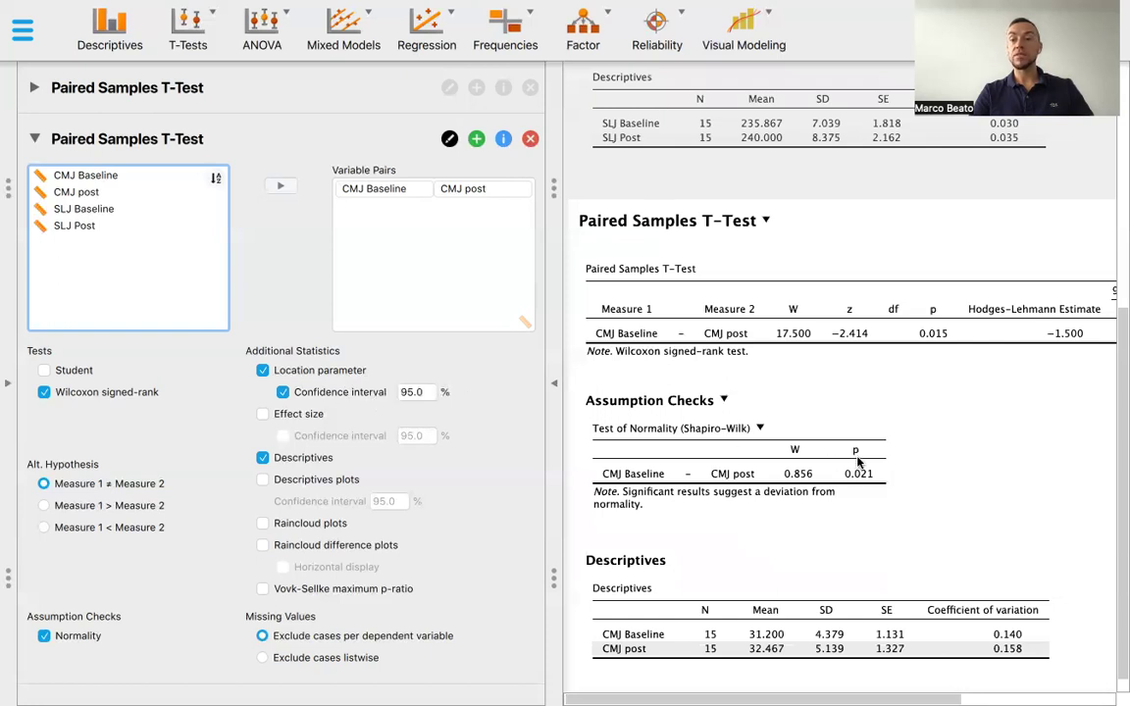
scroll(857, 461, "right", 5)
scroll(858, 463, "up", 1)
scroll(857, 462, "up", 1)
scroll(857, 463, "left", 1)
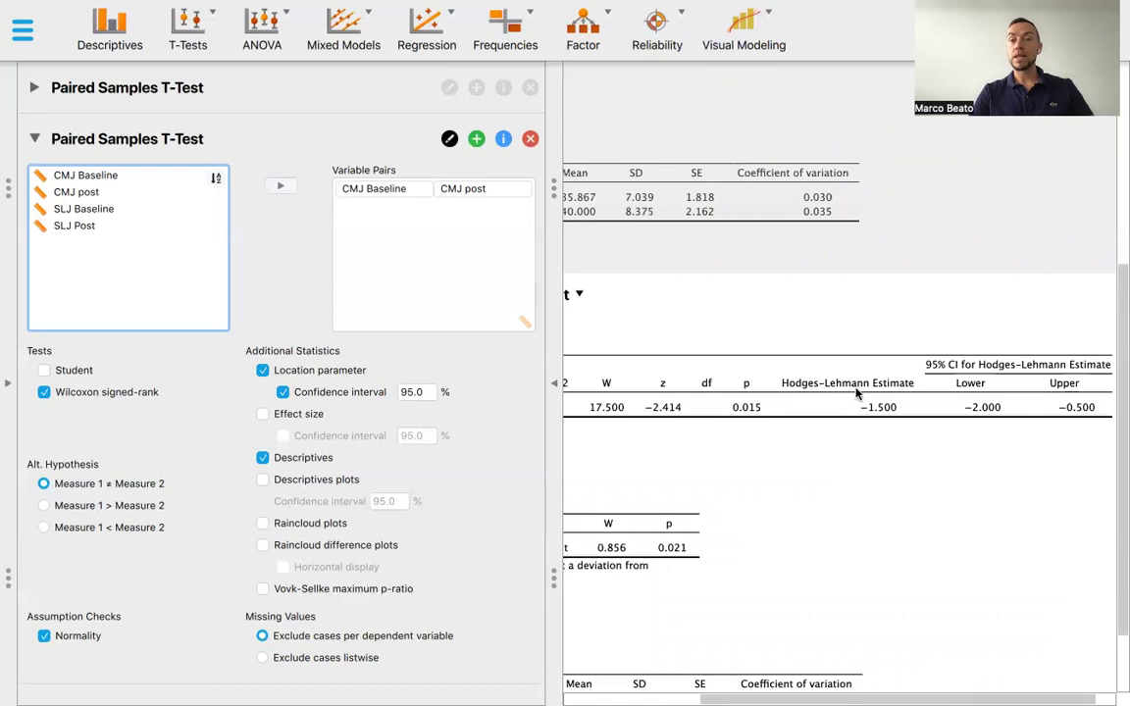
scroll(946, 500, "up", 1)
scroll(947, 500, "left", 1)
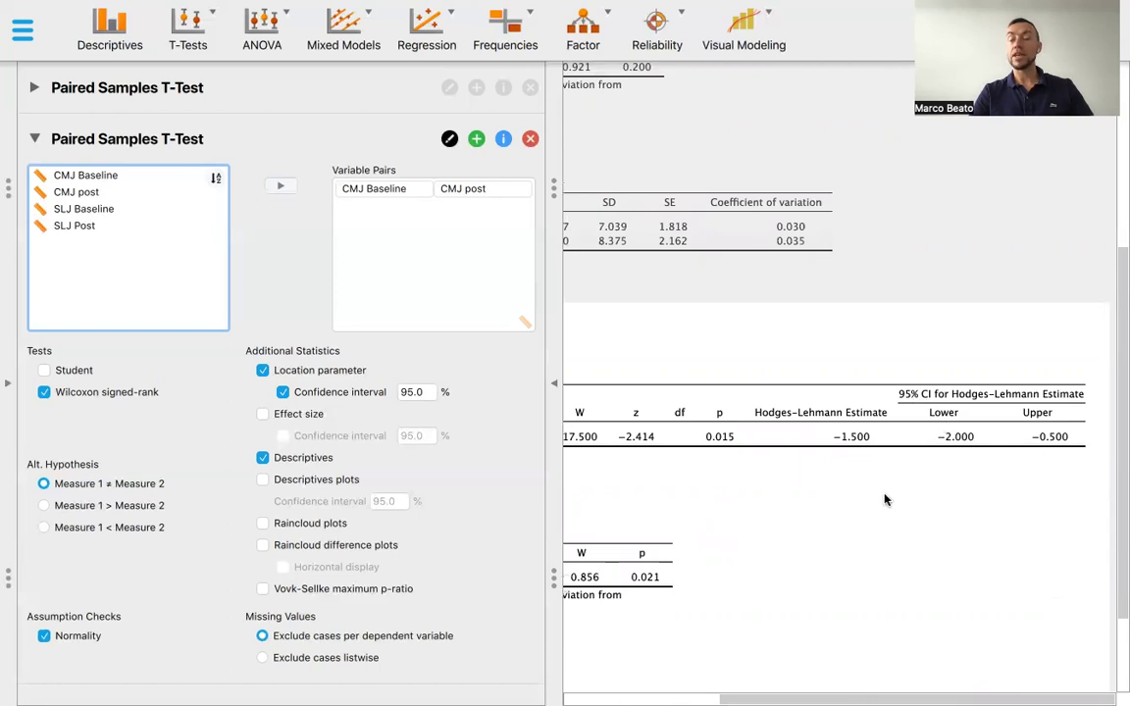
scroll(884, 500, "left", 1)
scroll(884, 500, "down", 1)
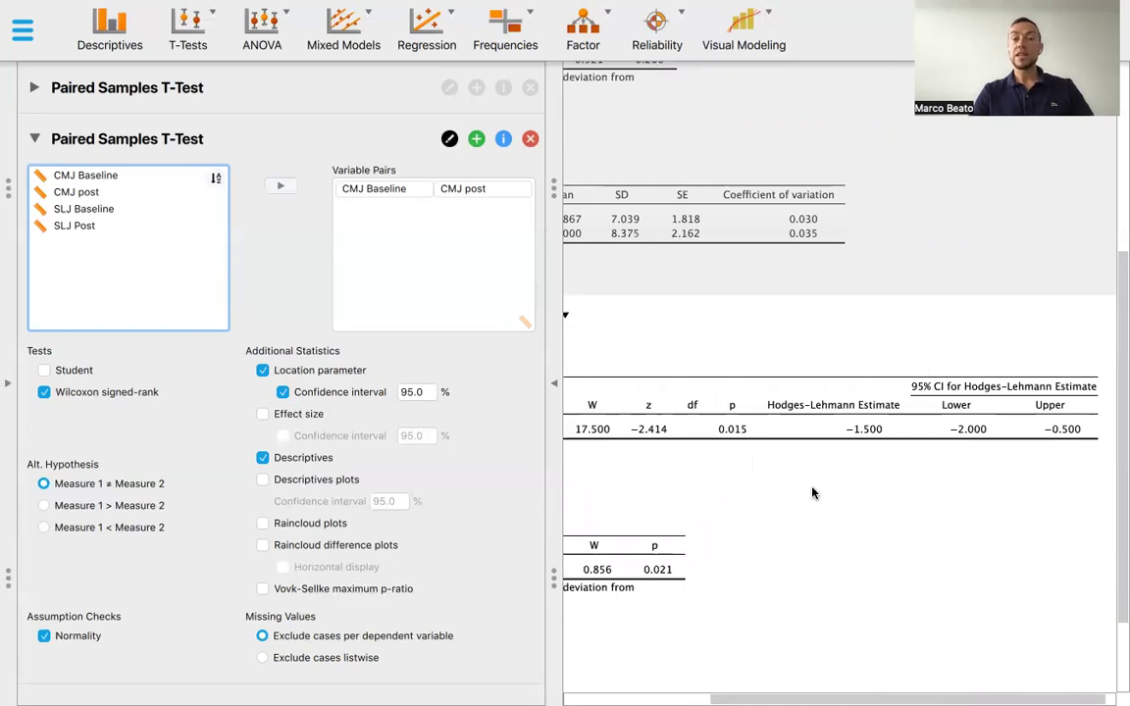
scroll(812, 493, "right", 1)
scroll(812, 493, "up", 1)
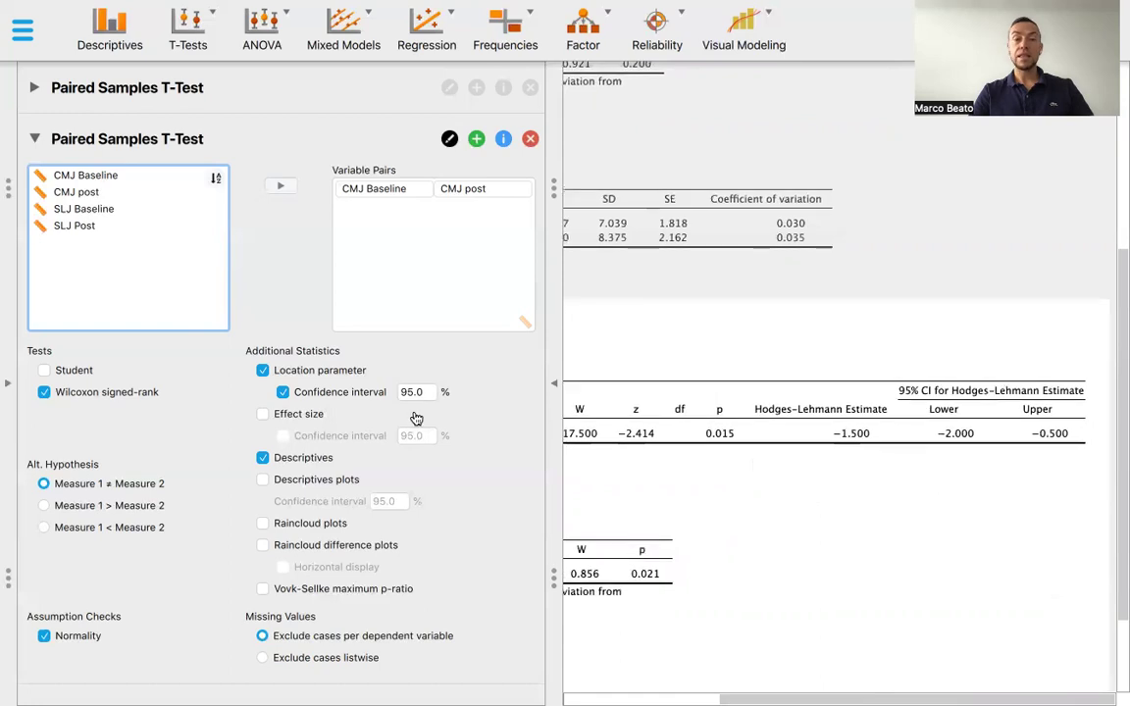
- Add the rank-biserial correlation effect size (−0.708) to the CMJ Wilcoxon table
left_click(262, 414)
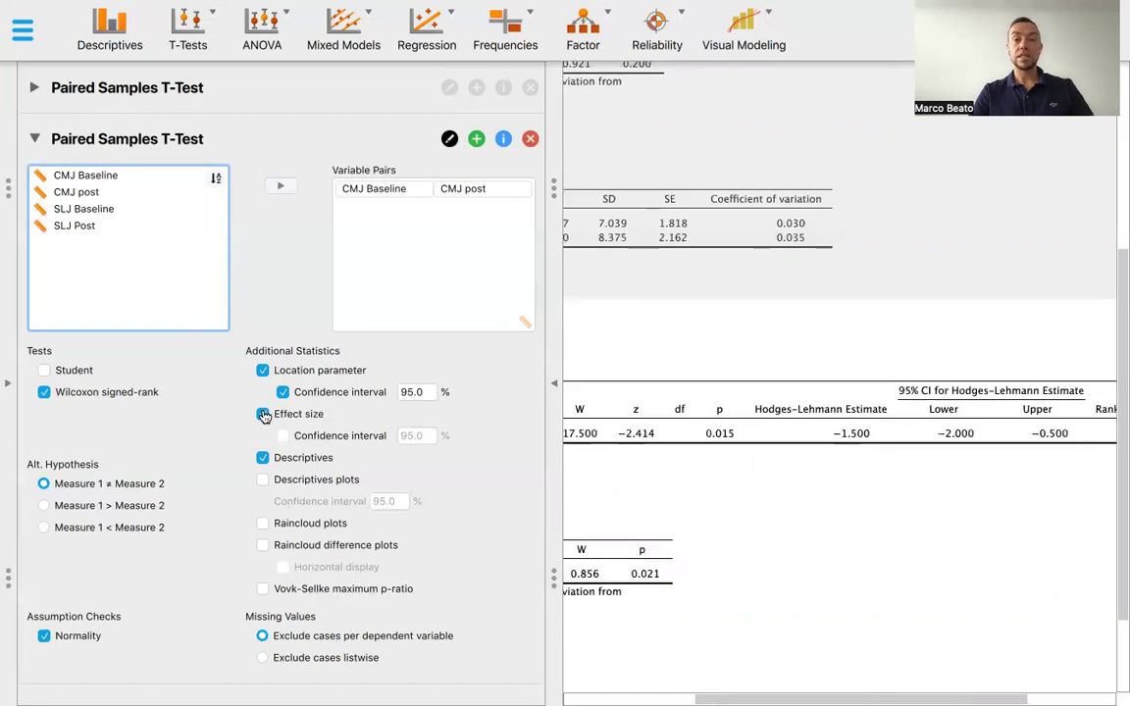
scroll(825, 494, "right", 2)
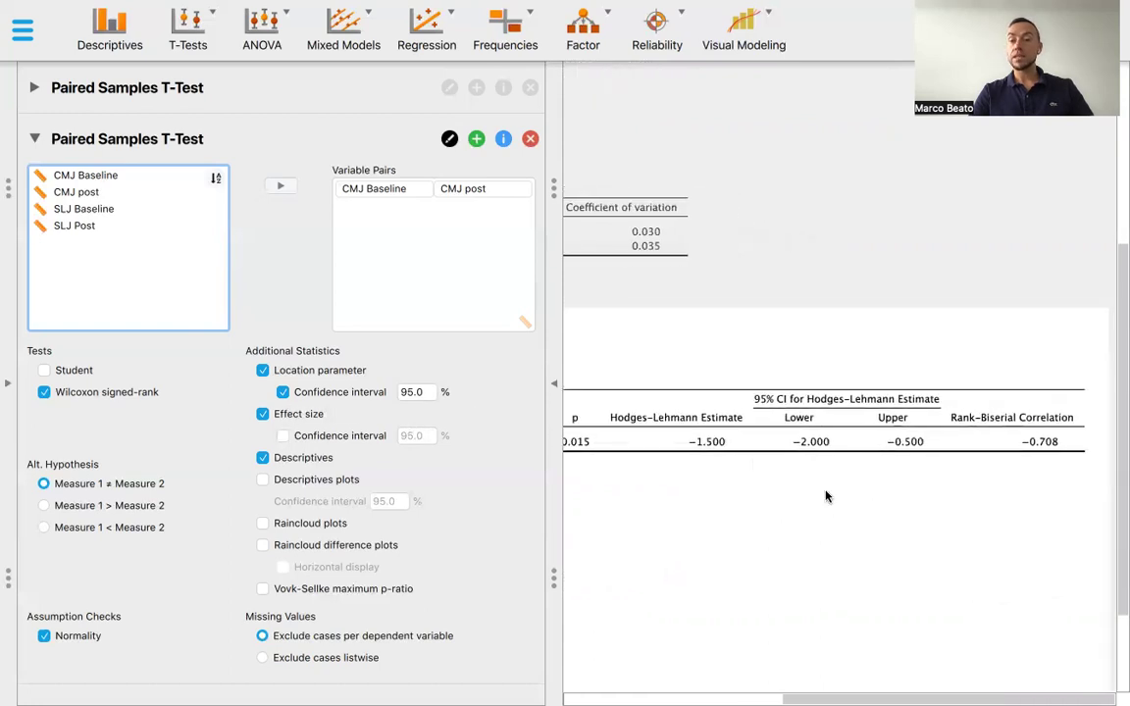
scroll(825, 496, "right", 1)
scroll(825, 496, "up", 1)
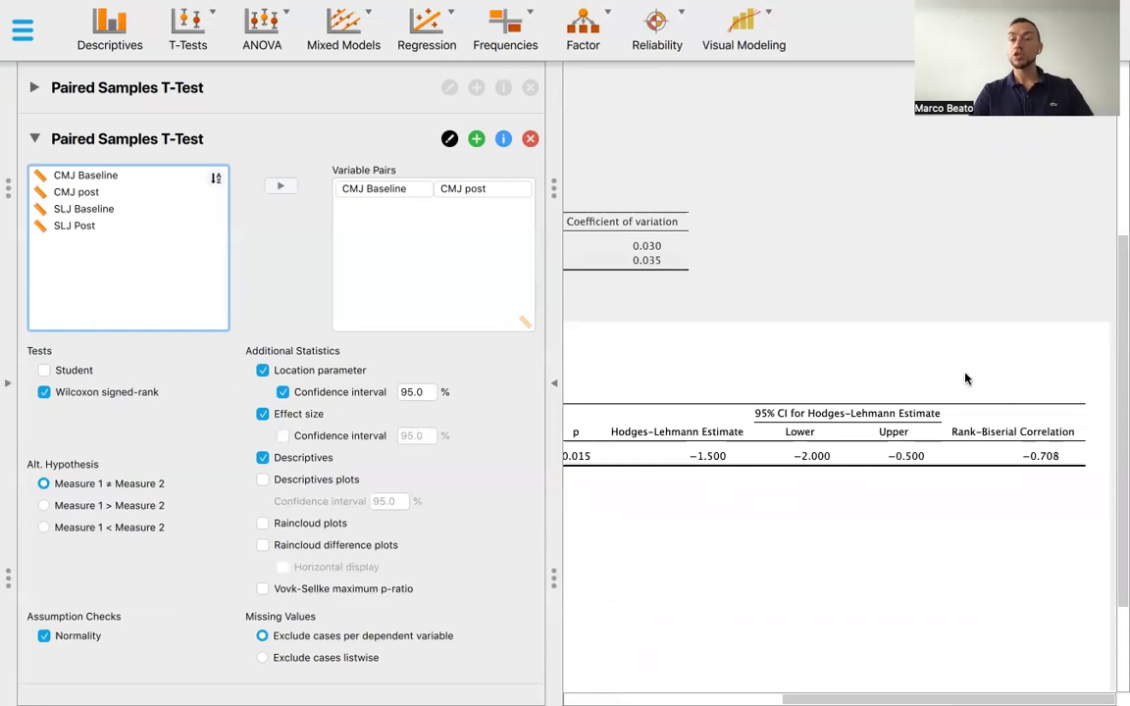
scroll(806, 425, "up", 5)
scroll(806, 424, "left", 2)
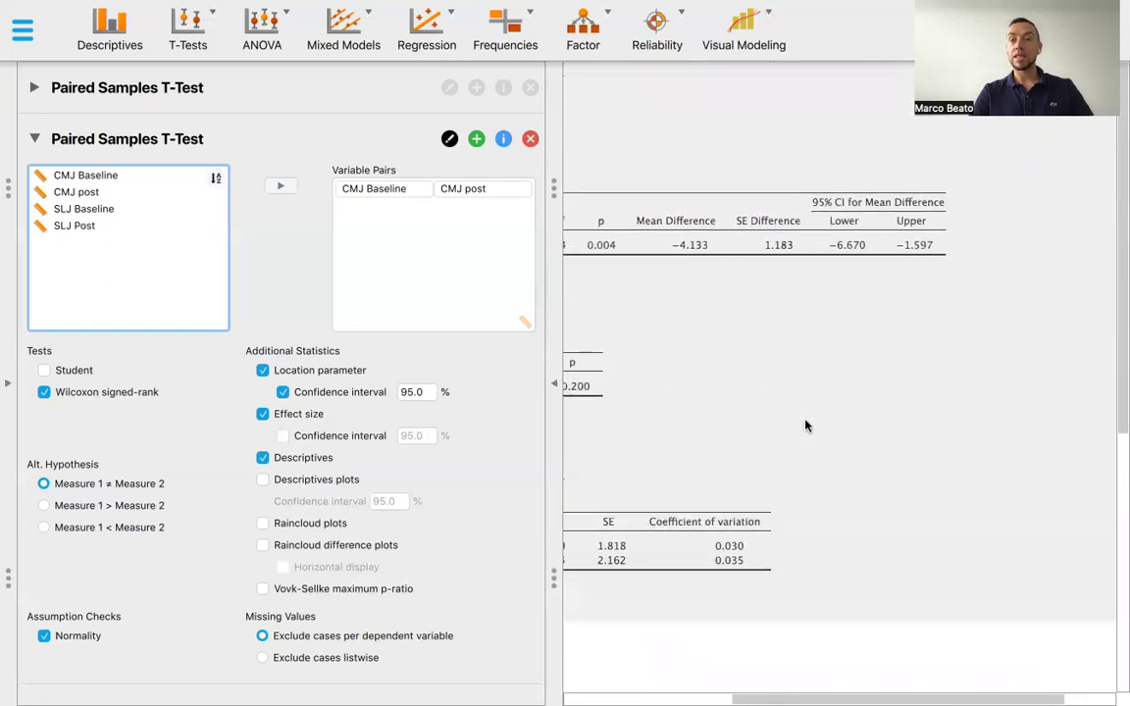
scroll(806, 425, "left", 6)
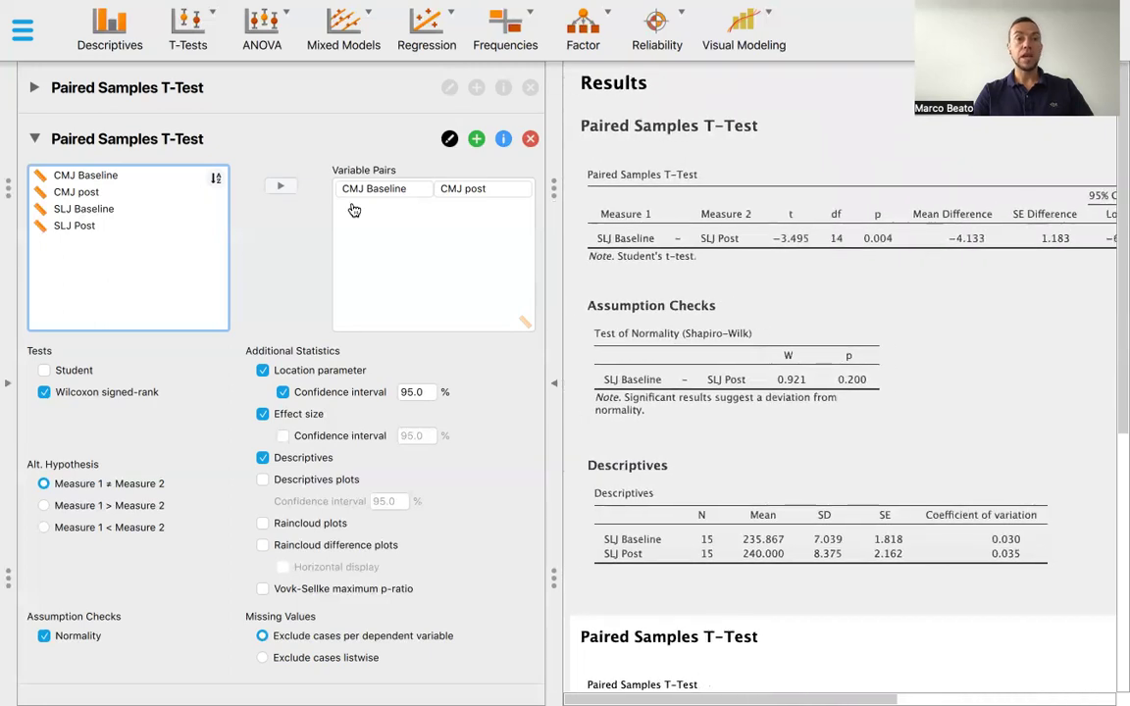
- Add Cohen's d effect size (−0.902) to the SLJ paired t-test
left_click(599, 183)
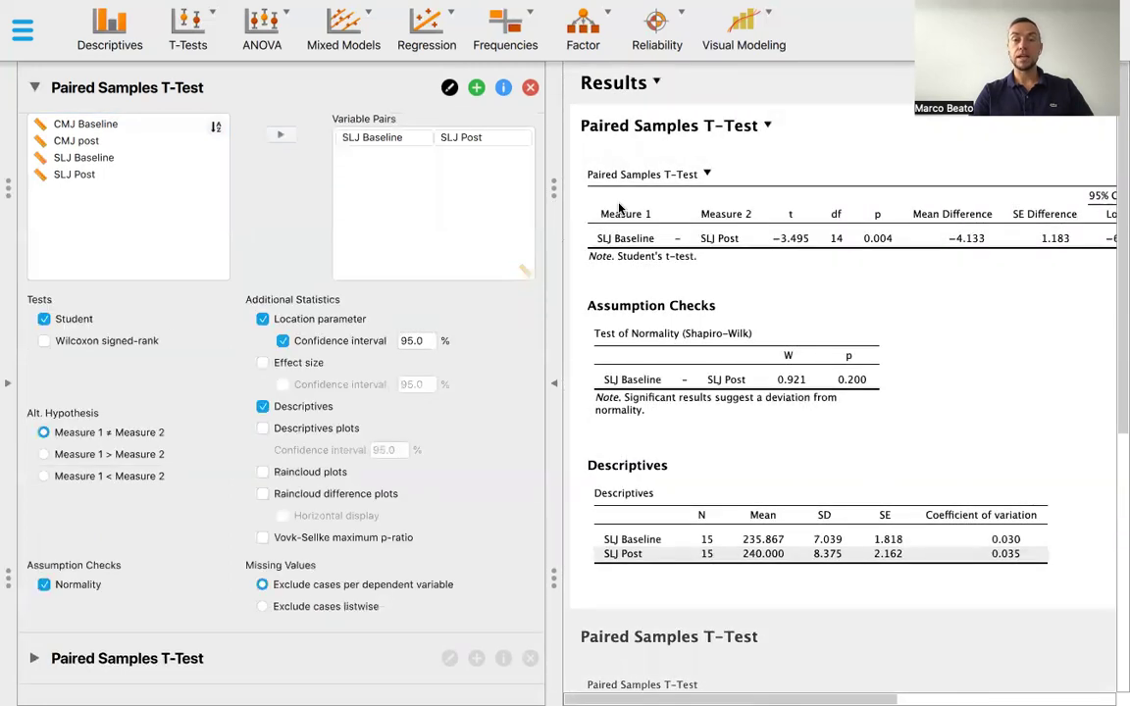
left_click(263, 362)
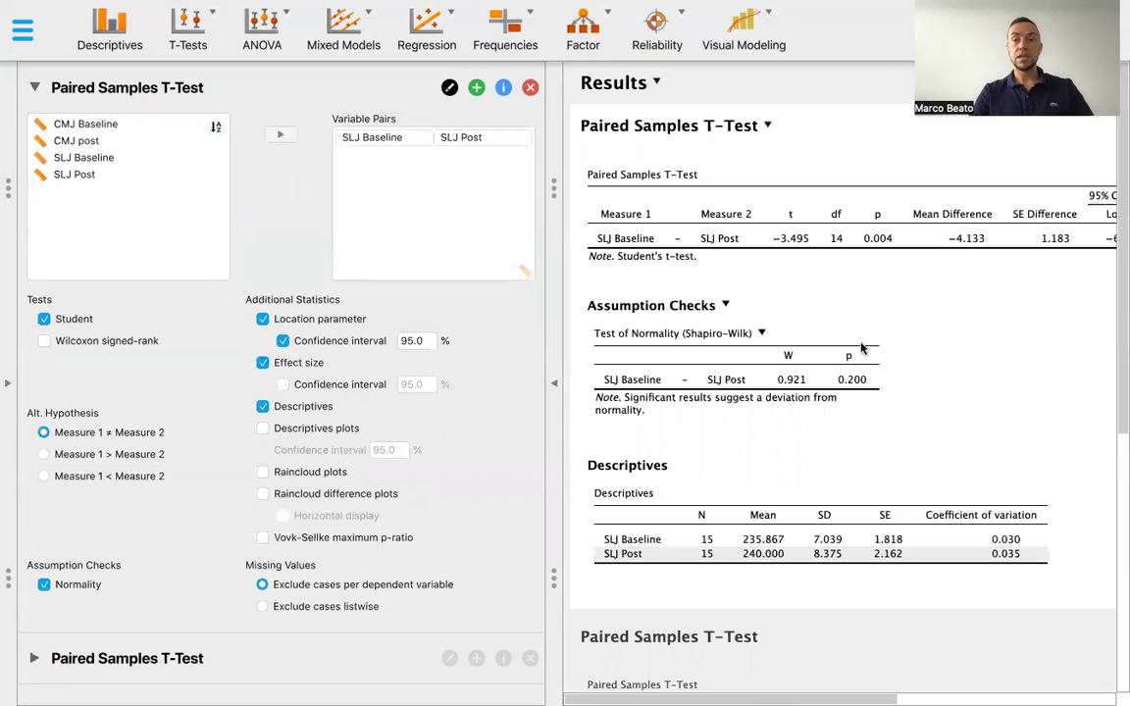
scroll(865, 348, "right", 1)
scroll(865, 348, "right", 6)
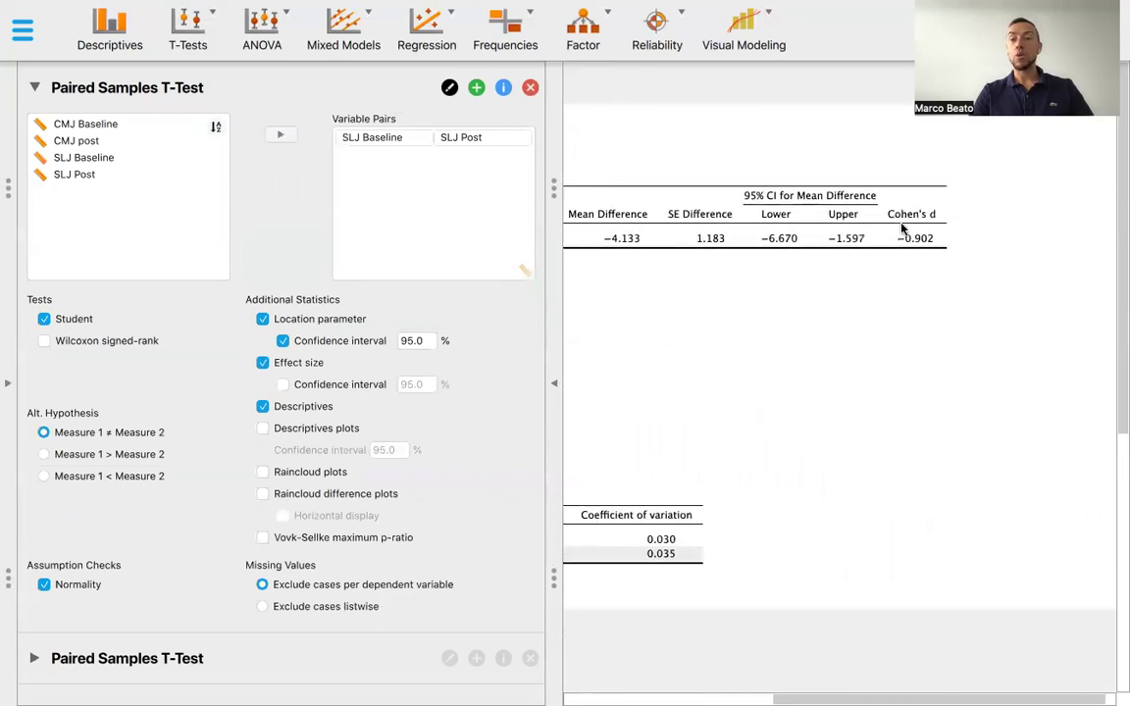
scroll(882, 529, "down", 5)
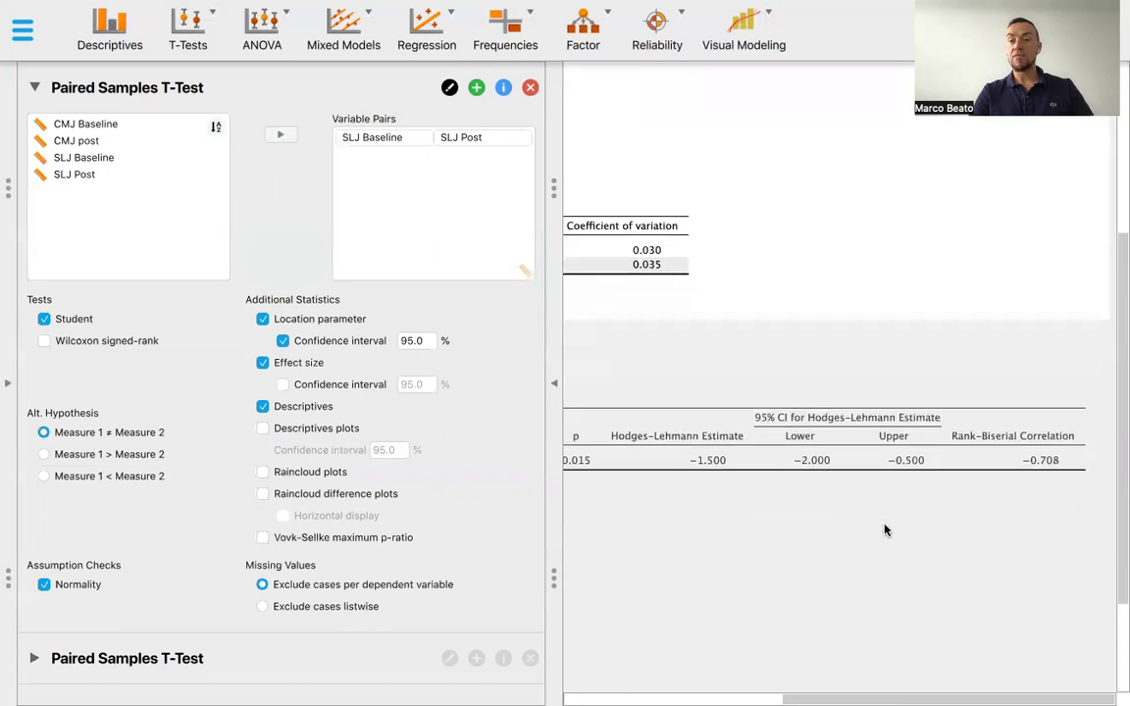
- Return to the CMJ Wilcoxon analysis and review its results (W = 17.500, p = 0.015)
left_click(878, 391)
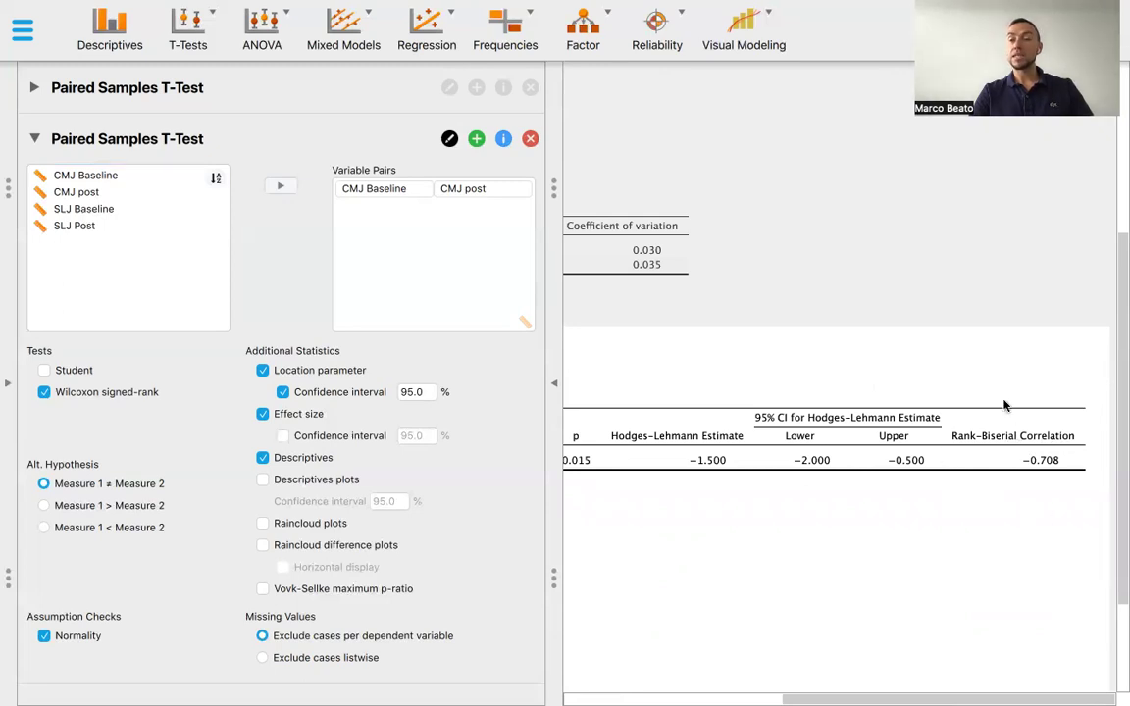
scroll(1005, 405, "up", 2)
scroll(1004, 405, "up", 4)
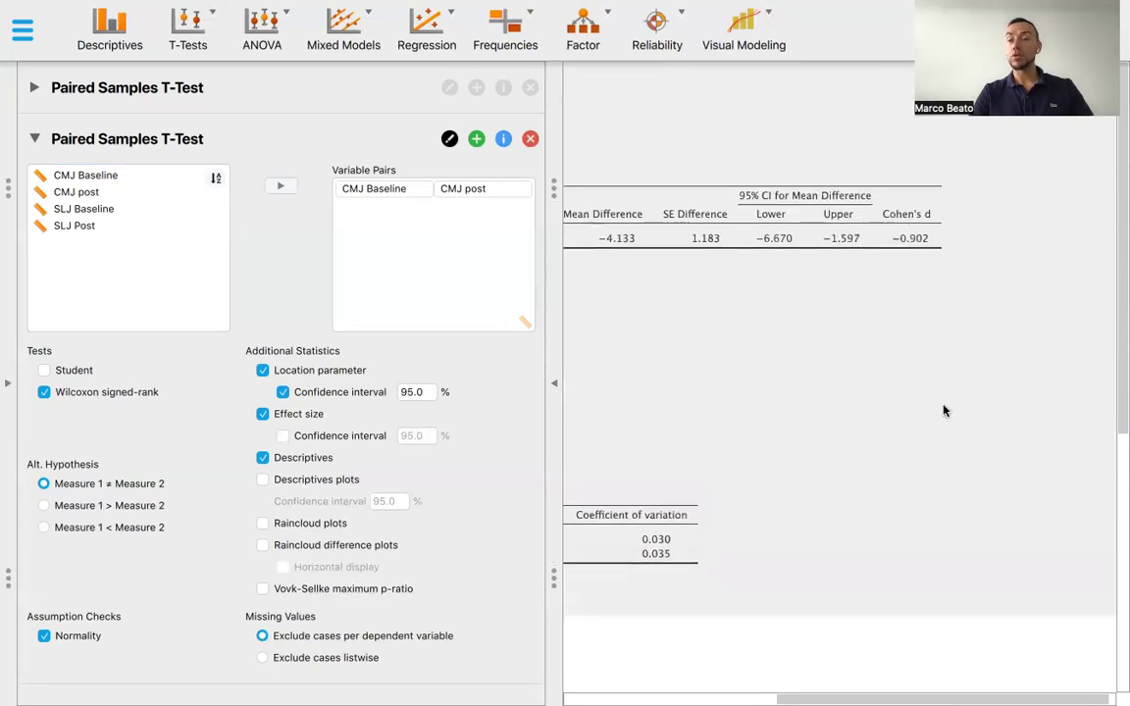
scroll(945, 411, "down", 1)
scroll(944, 411, "down", 4)
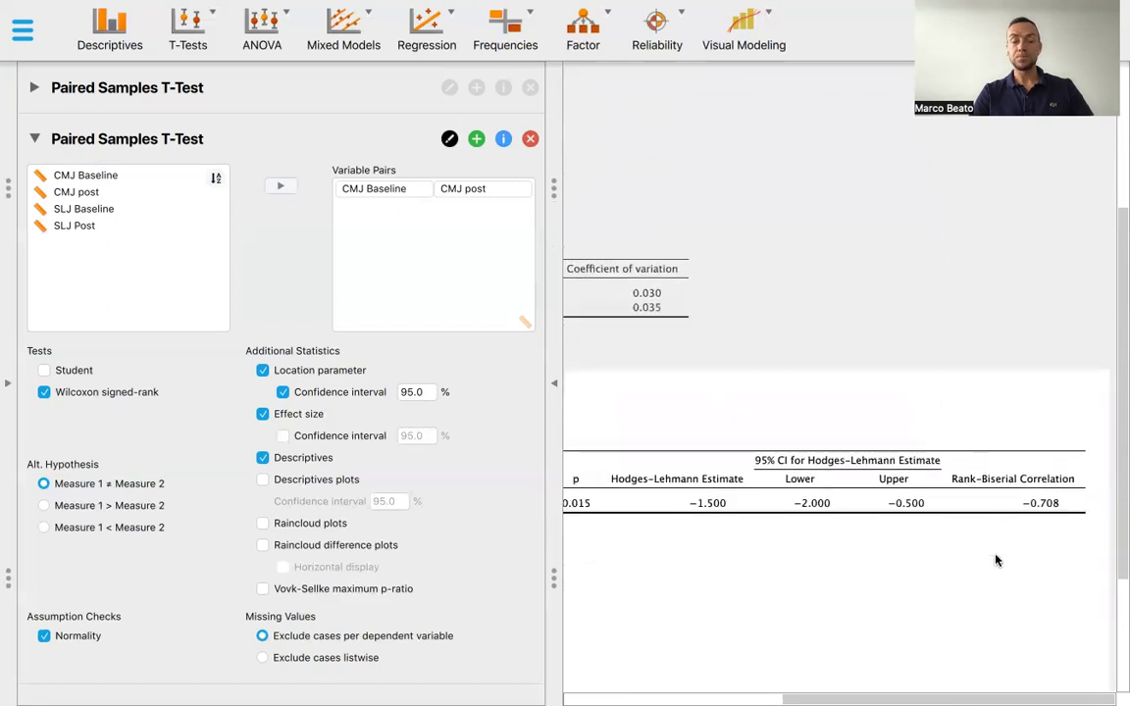
scroll(997, 560, "down", 1)
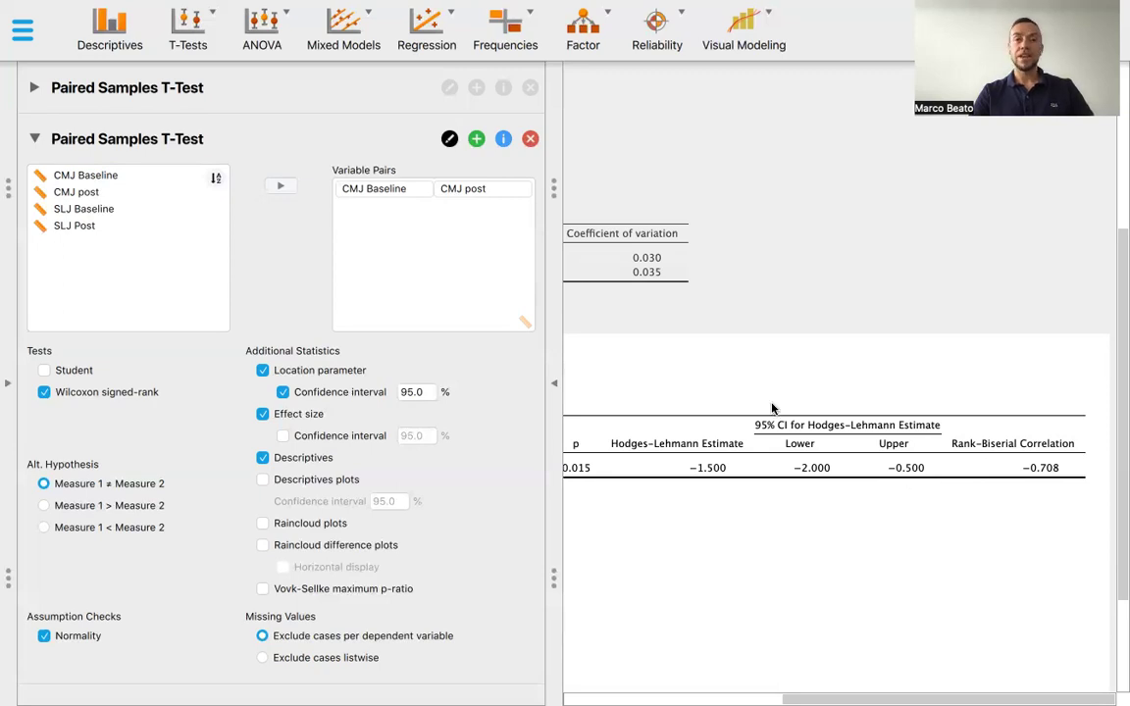
scroll(719, 383, "left", 5)
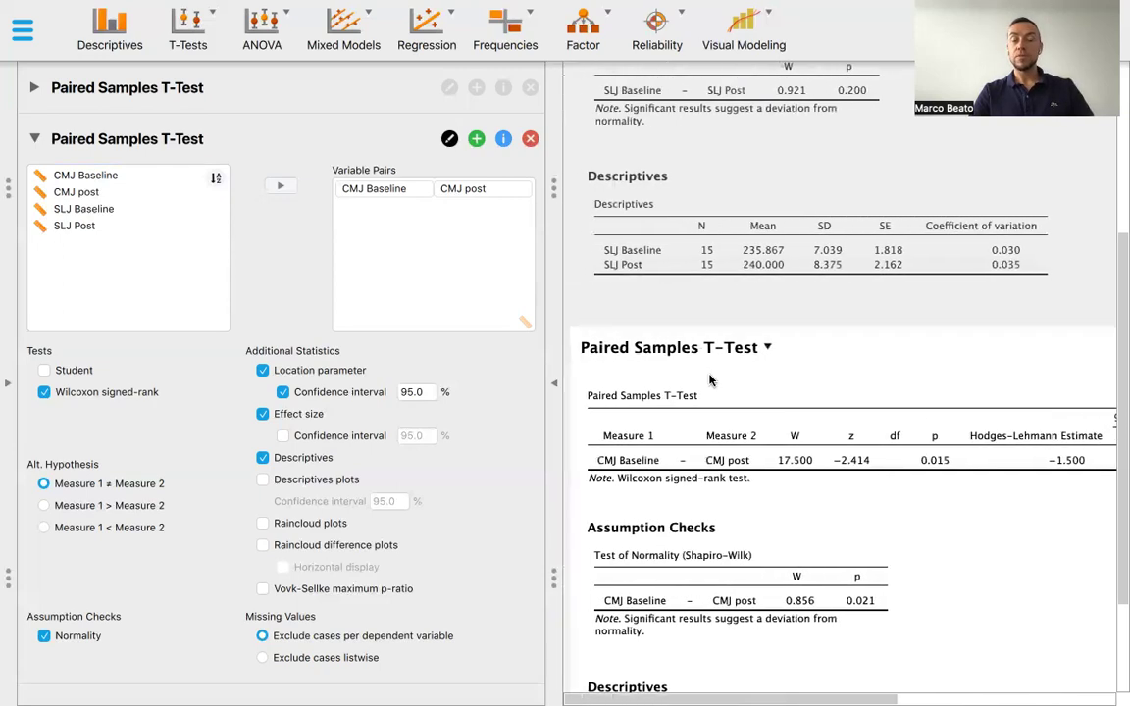